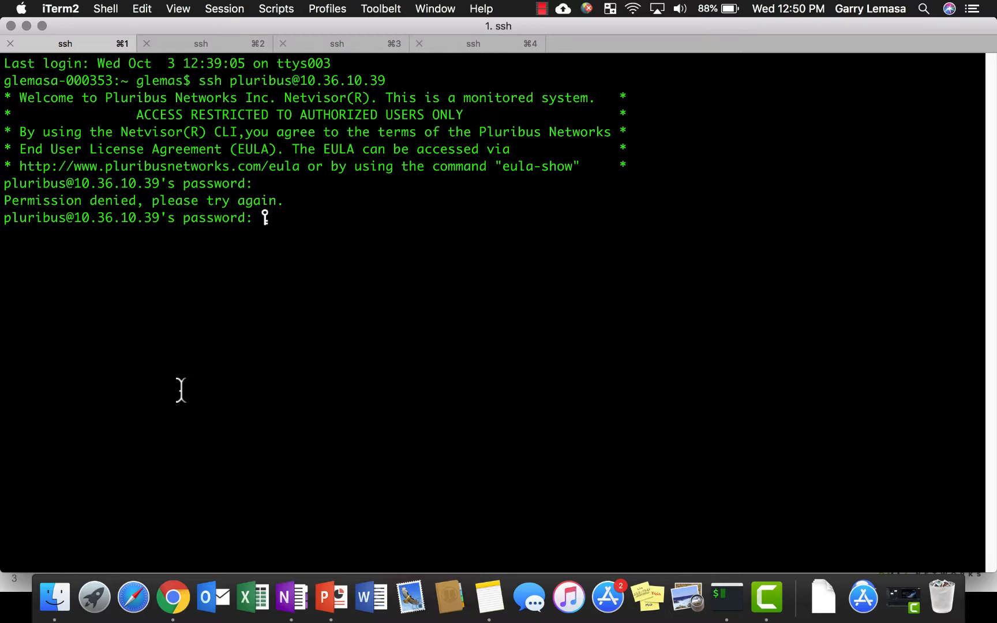
View the second and third SSH sessions in the terminal
left_click(201, 44)
left_click(338, 44)
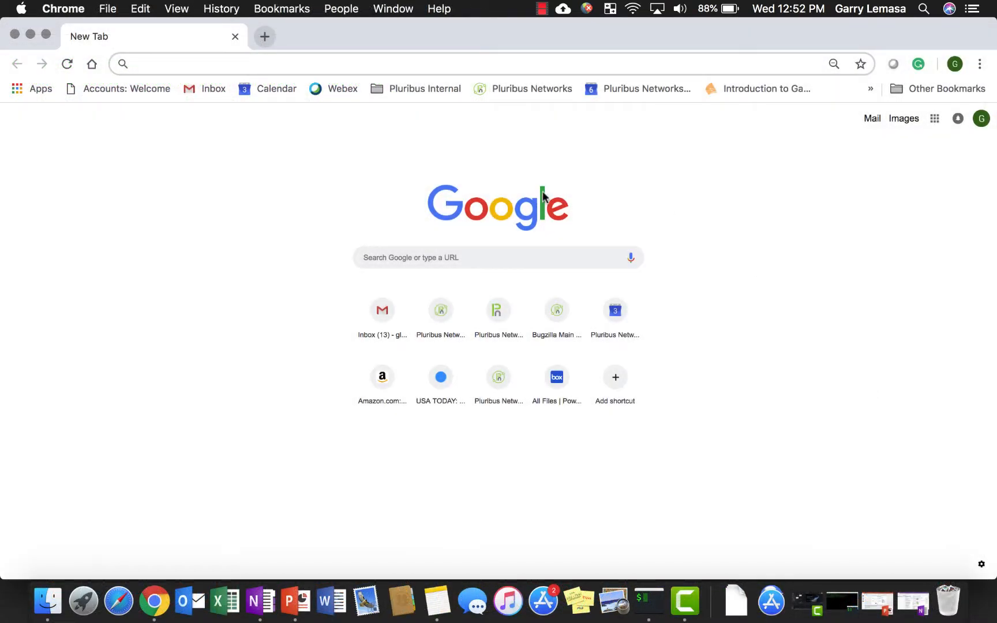
Switch to Chrome, open 10.34.35.14 and log in to Pluribus Networks UNUM as admin with the account password
type("10.34.35.14")
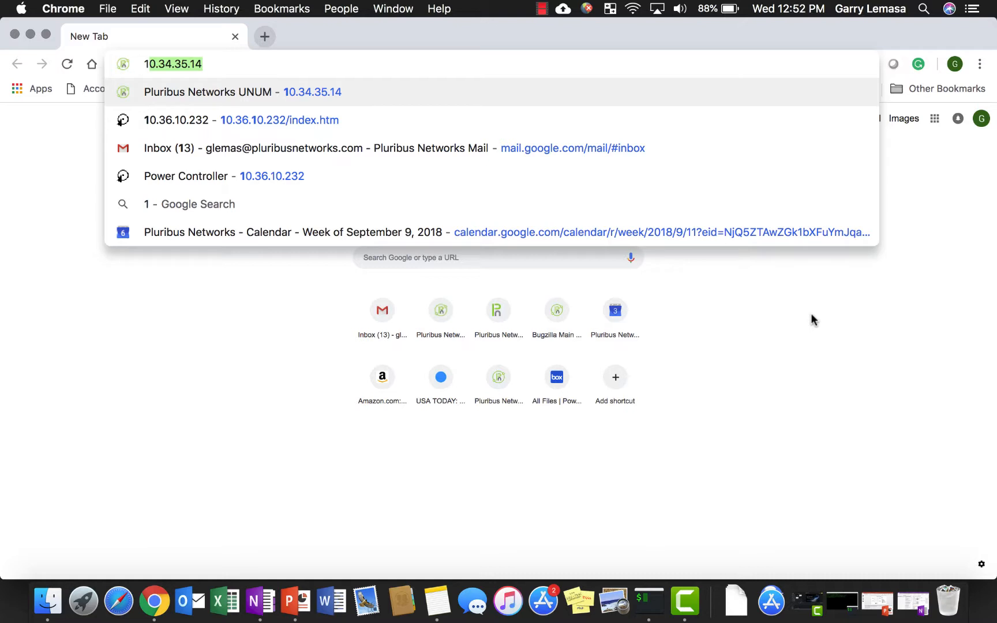
key("Return")
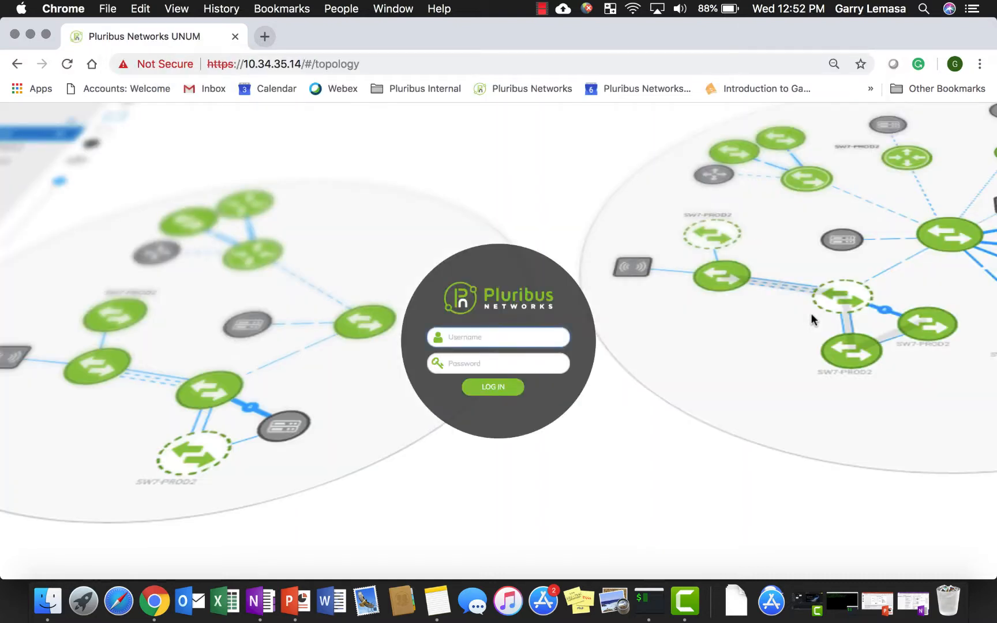
type("admin")
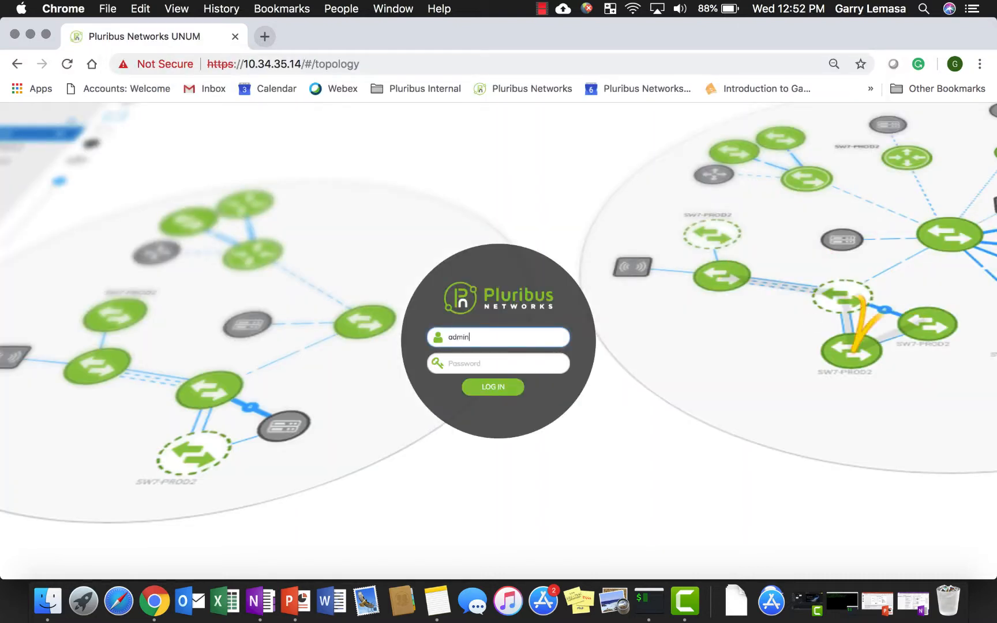
key("Tab")
type("test123")
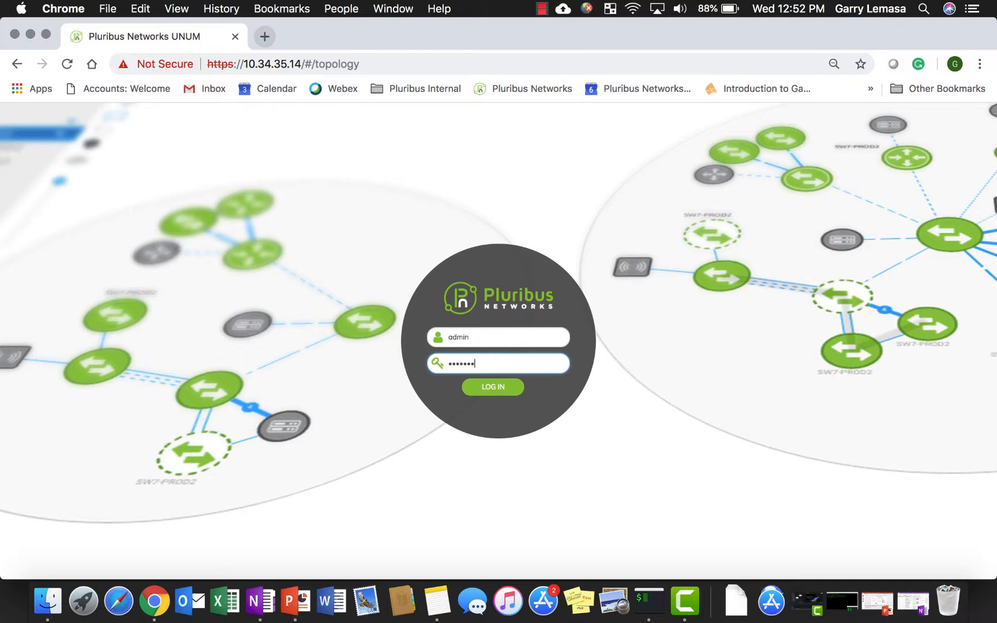
key("Return")
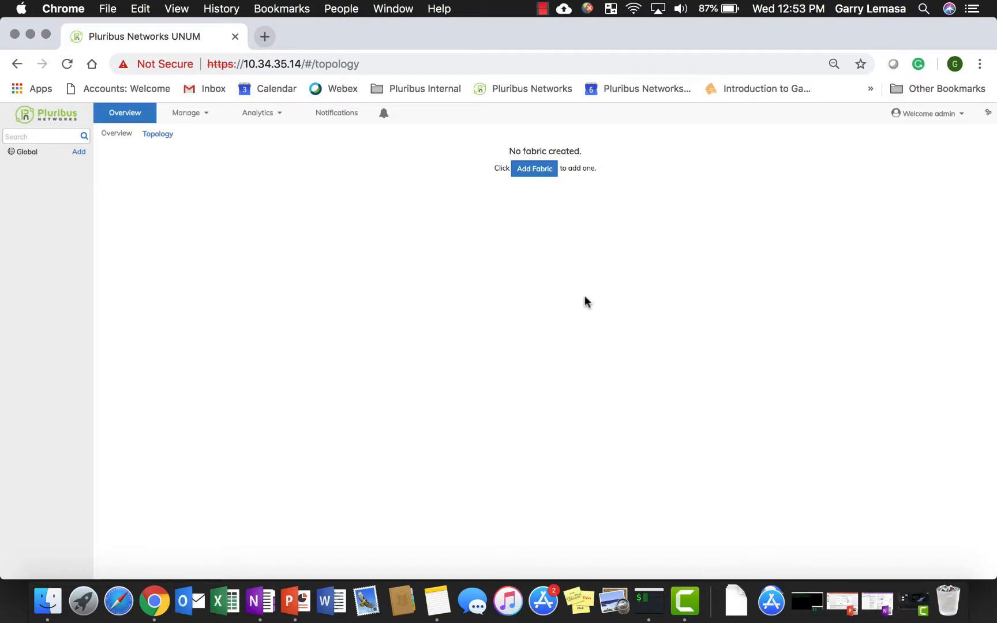
Start adding a new fabric with the Netvisor Fabric License method and name it TMEDemoNew
left_click(79, 153)
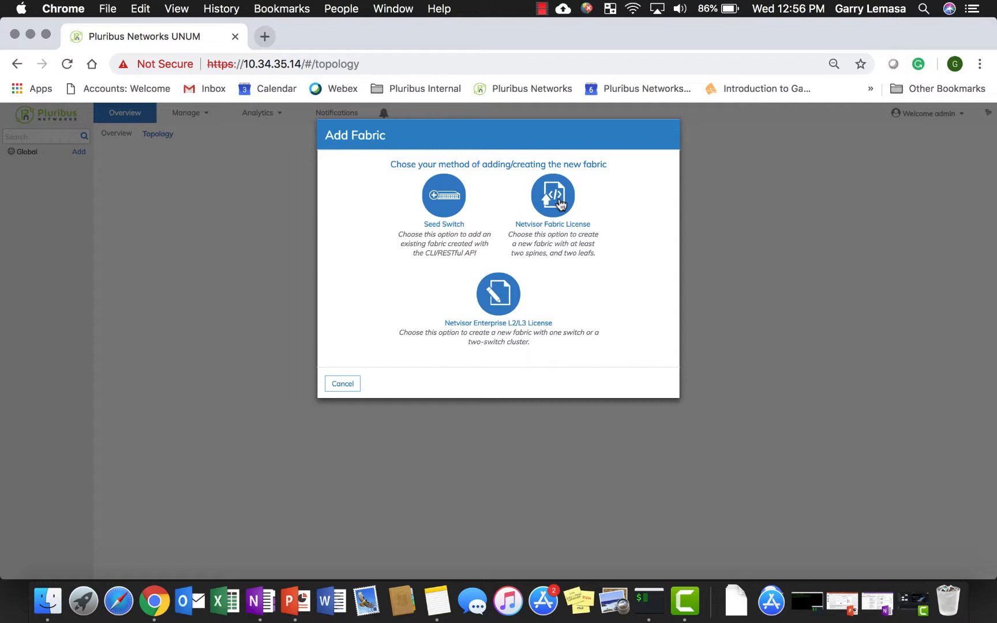
left_click(556, 202)
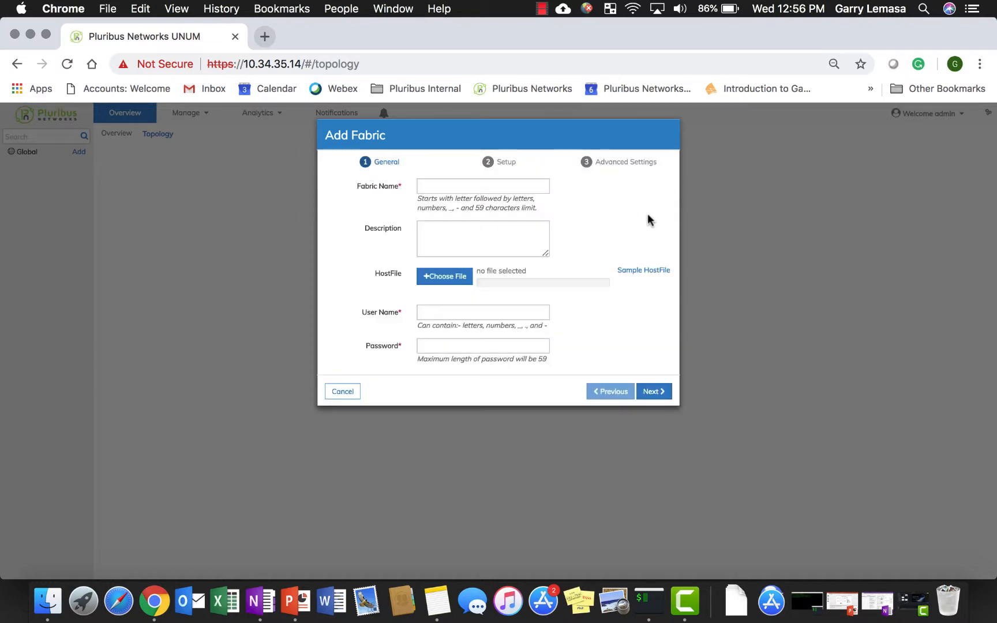
left_click(529, 186)
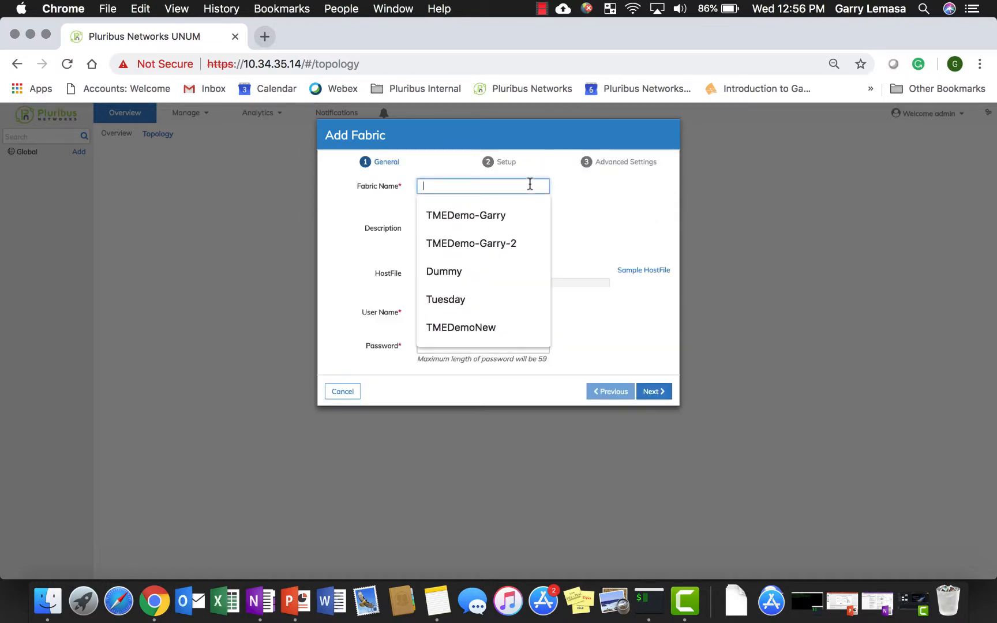
left_click(485, 328)
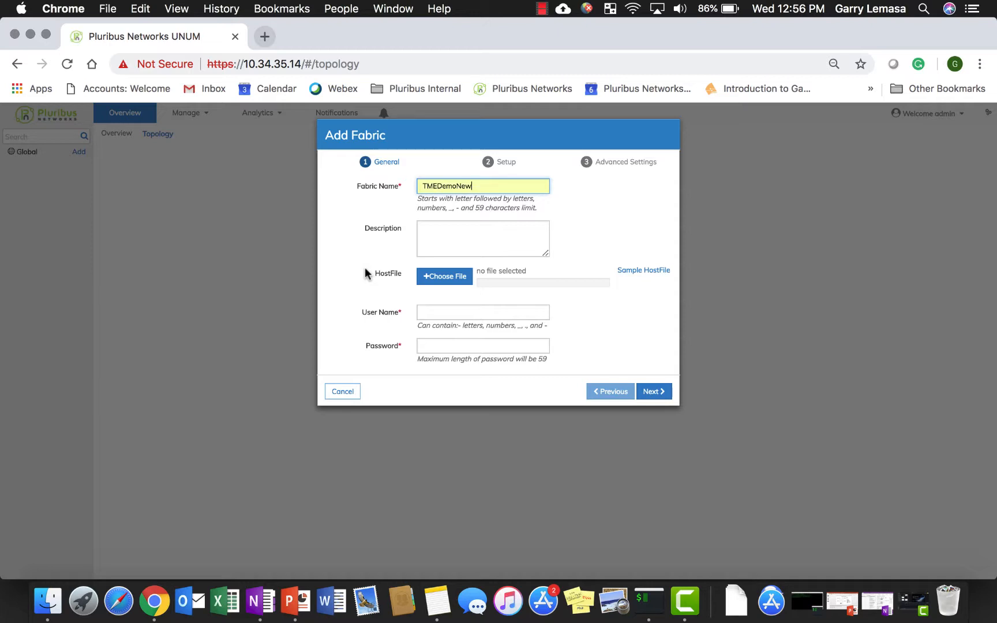
Set the fabric's user name to network-admin, enter its password and proceed to the switch setup
left_click(441, 312)
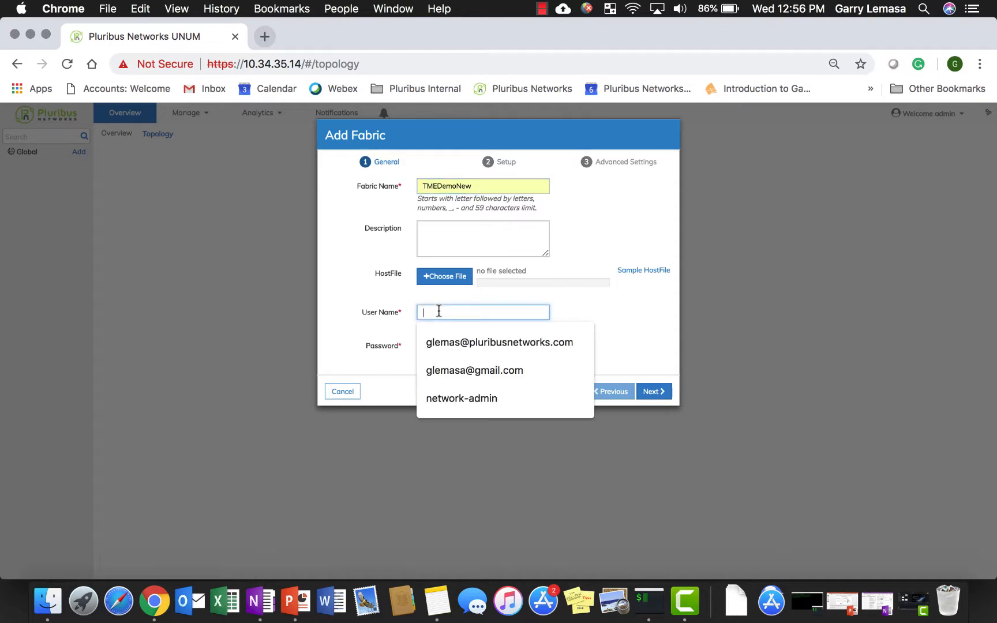
left_click(456, 407)
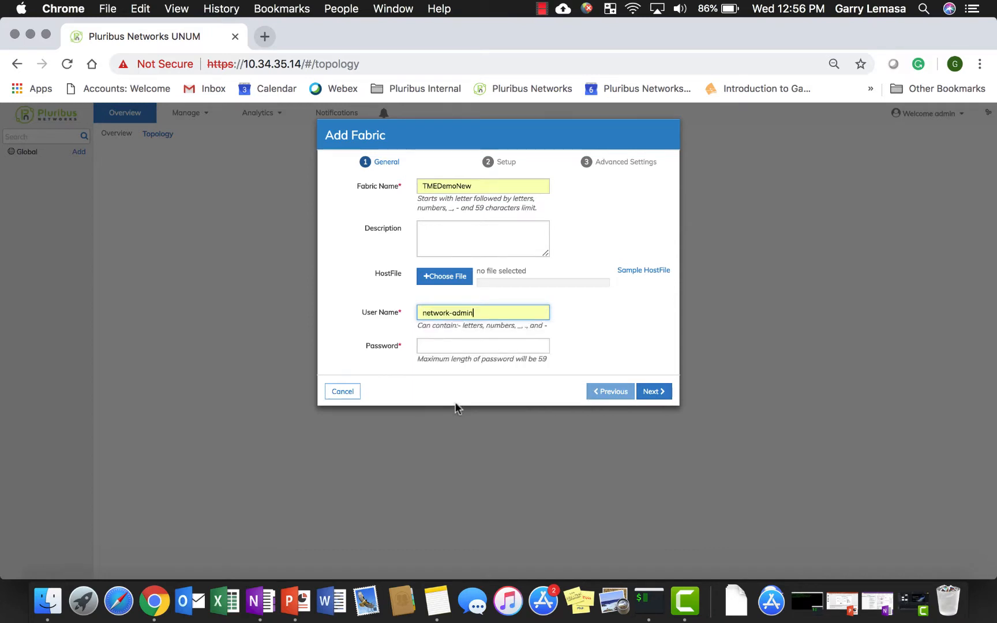
left_click(445, 346)
type("test")
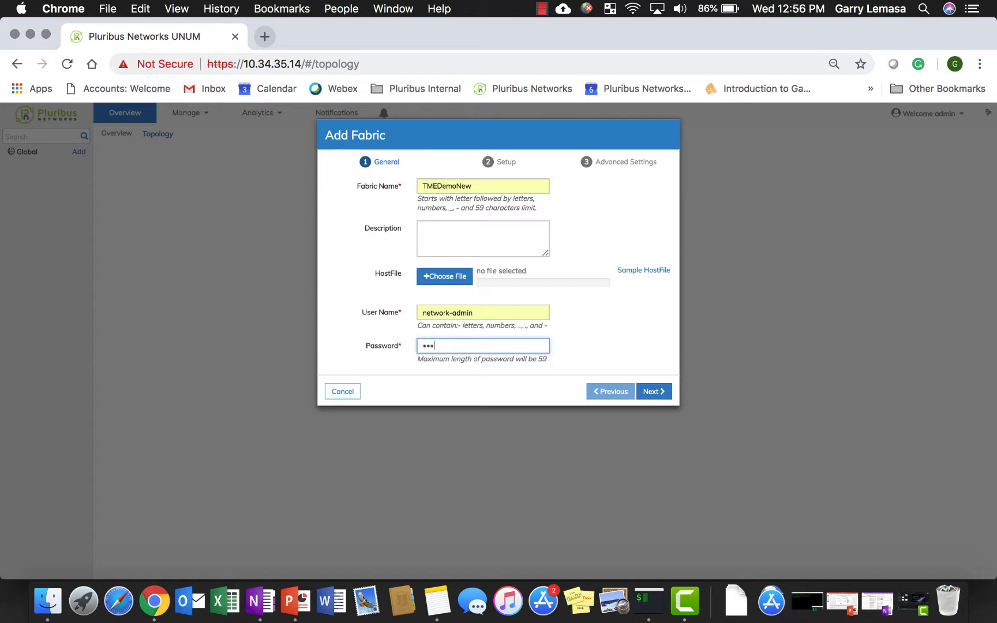
type("123")
left_click(658, 392)
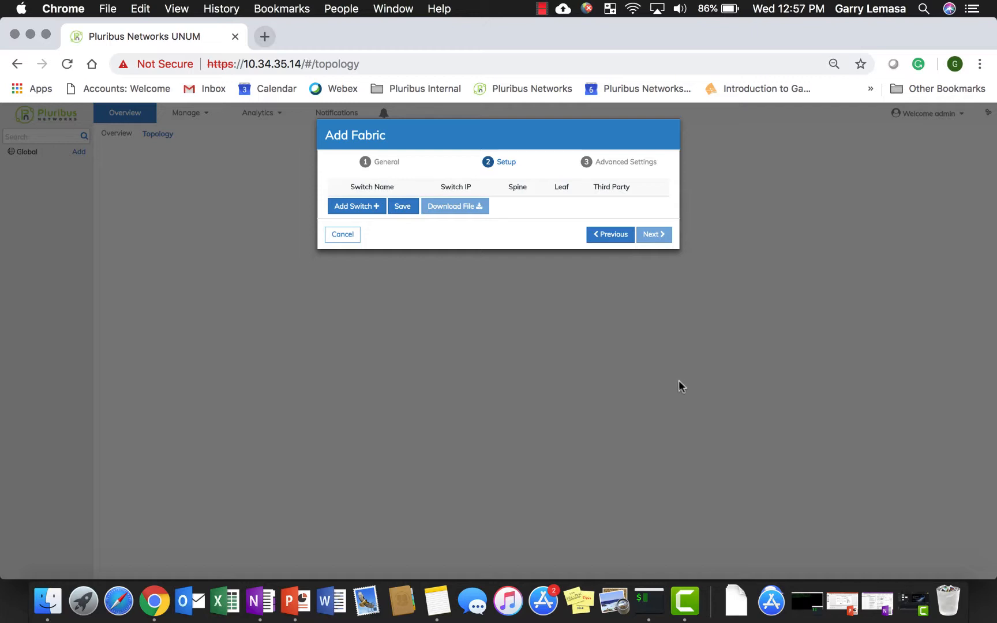
Add a switch named LEAF-1 with IP 10.36.10.39 and assign it the Leaf role
left_click(363, 207)
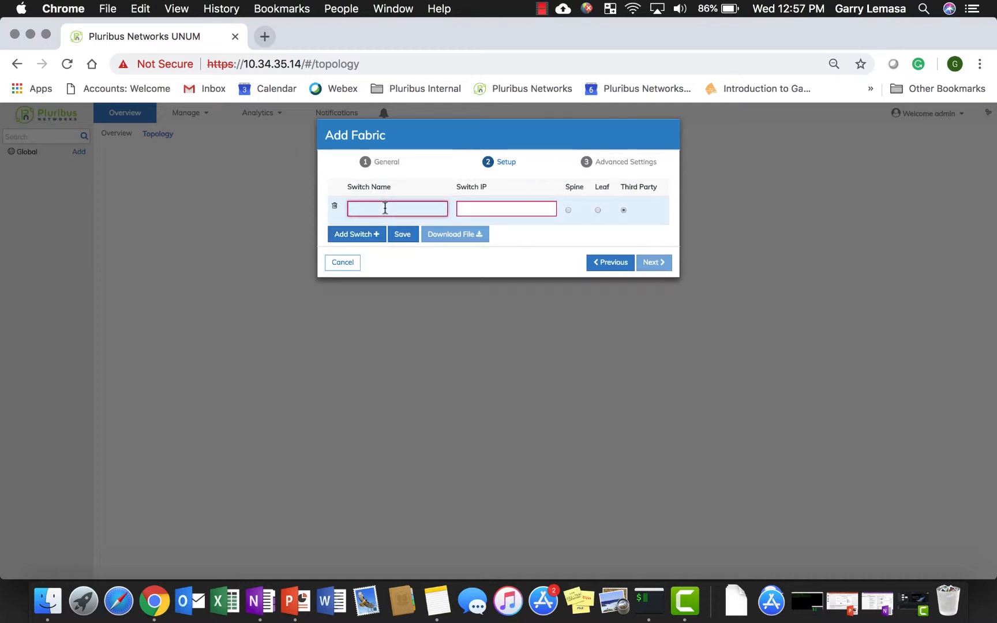
type("LEAF")
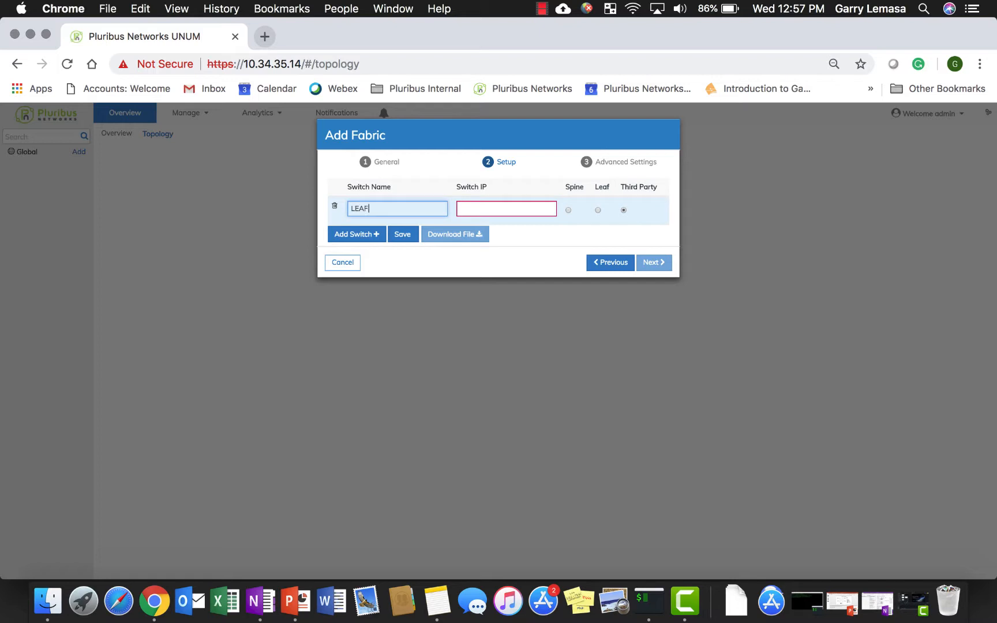
type("-1")
key("Tab")
type("10.")
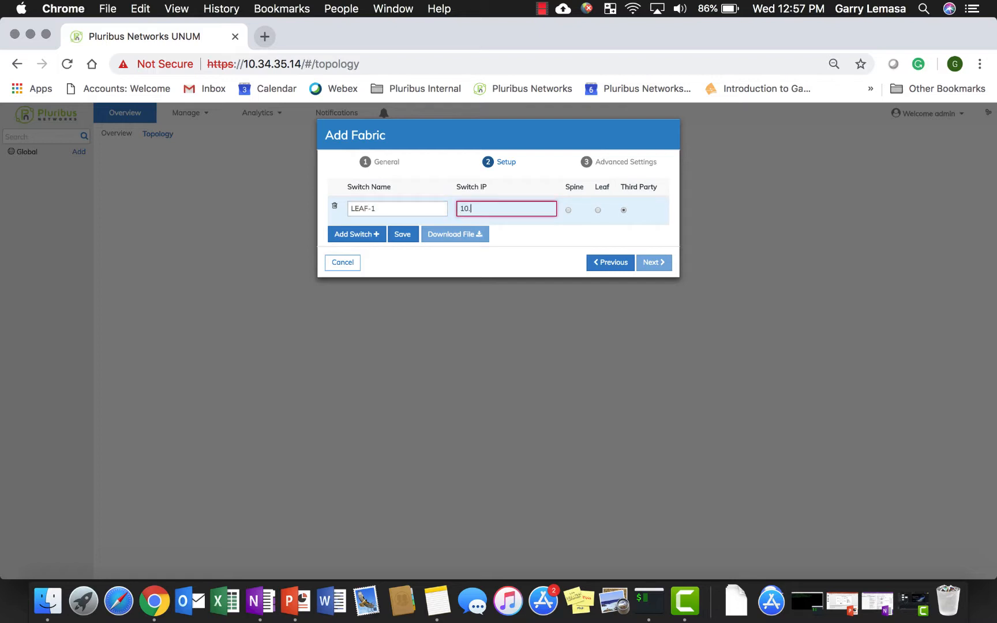
type("36.10.39")
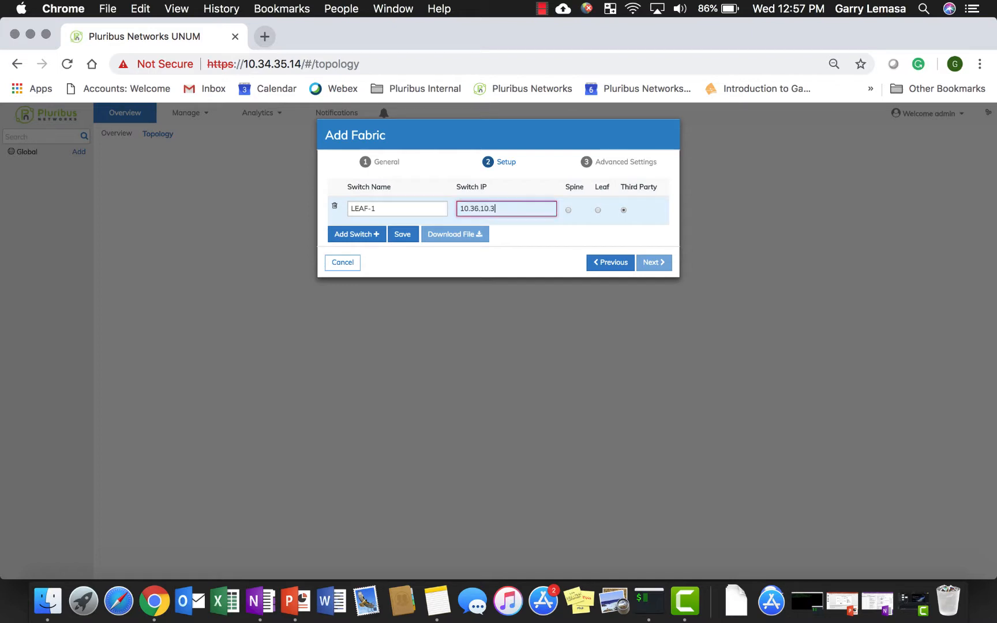
left_click(598, 210)
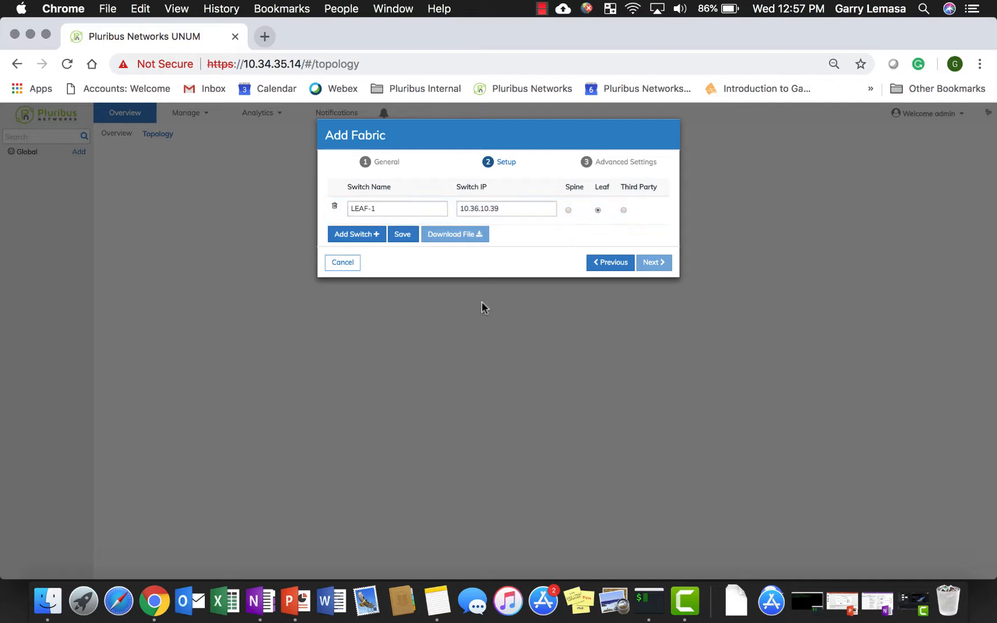
Add a second leaf switch named LEAF-2 with IP 10.36.10.40
left_click(349, 234)
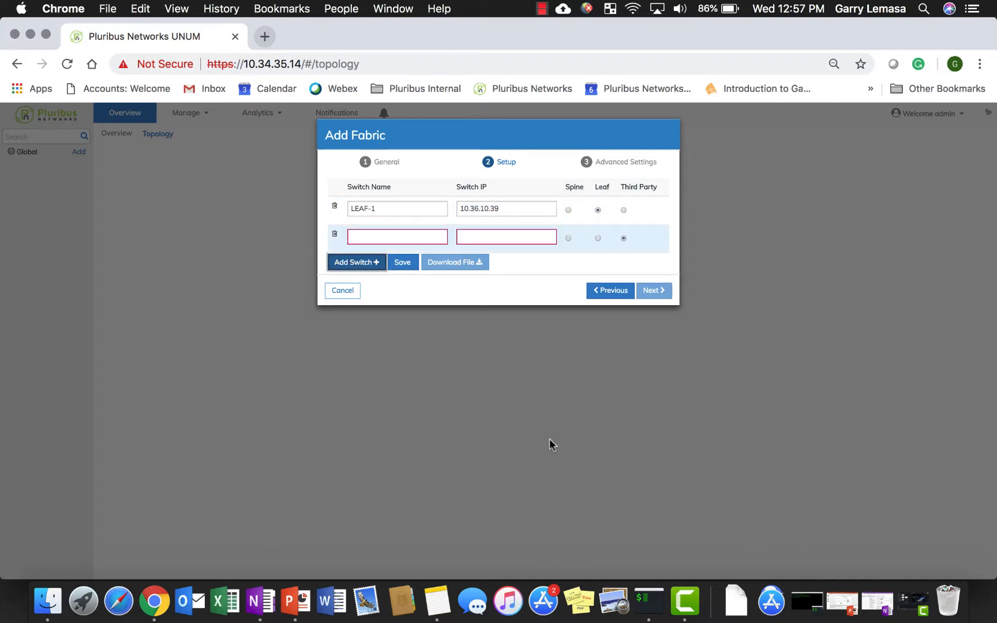
left_click(397, 230)
type("LEAF-2")
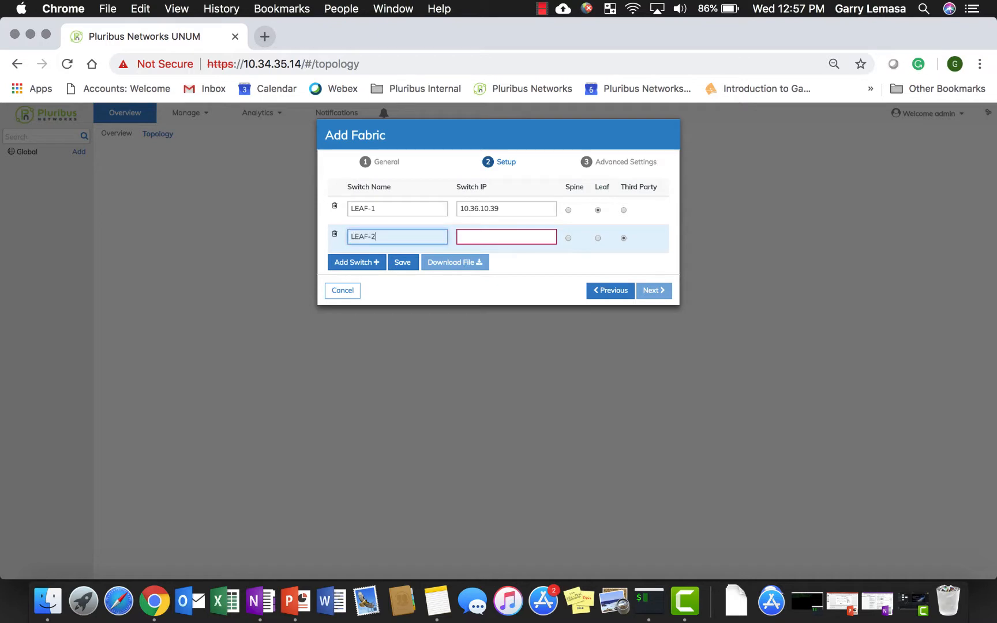
key("Tab")
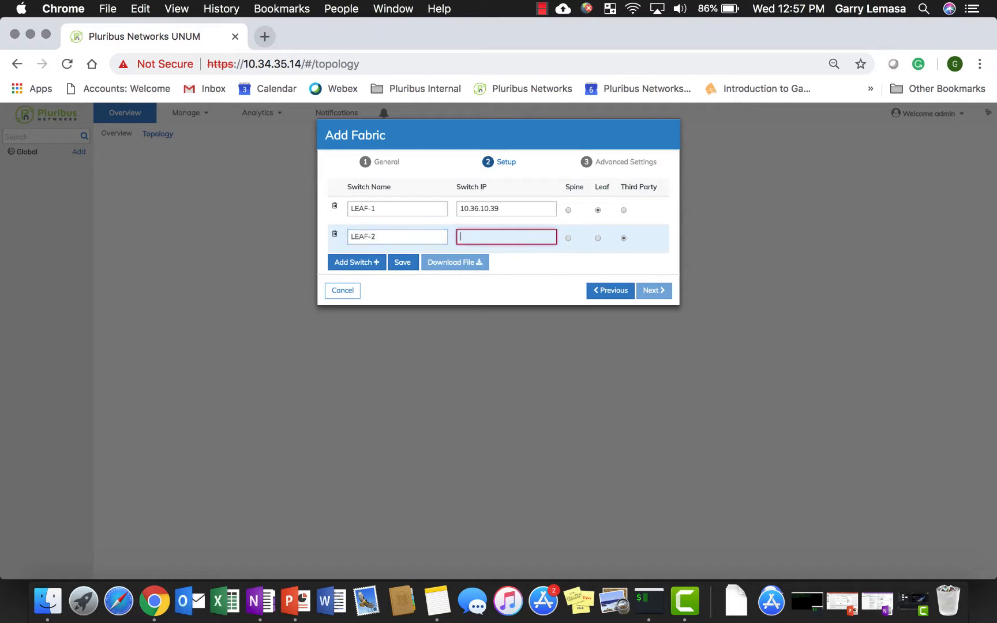
type("10.36.10.40")
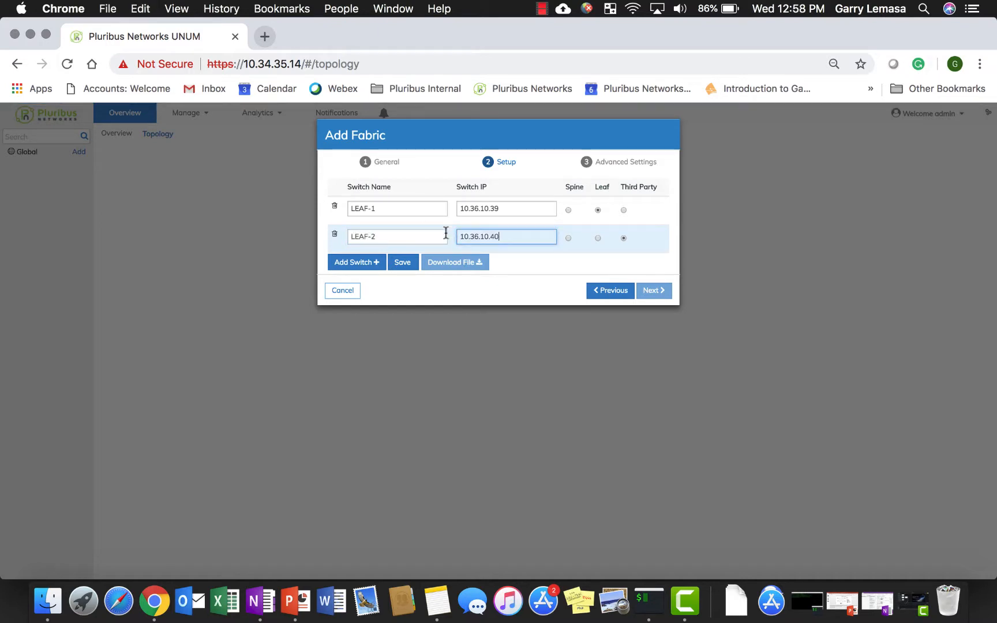
left_click(597, 238)
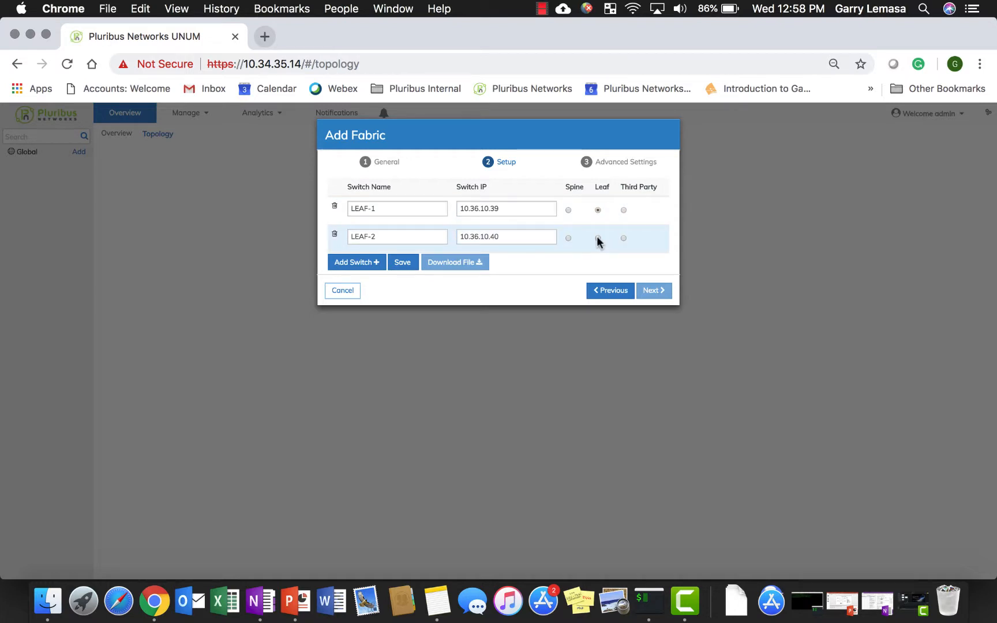
Add a switch named SPINE-1 with IP 10.36.10.29 and assign it the Spine role
left_click(359, 259)
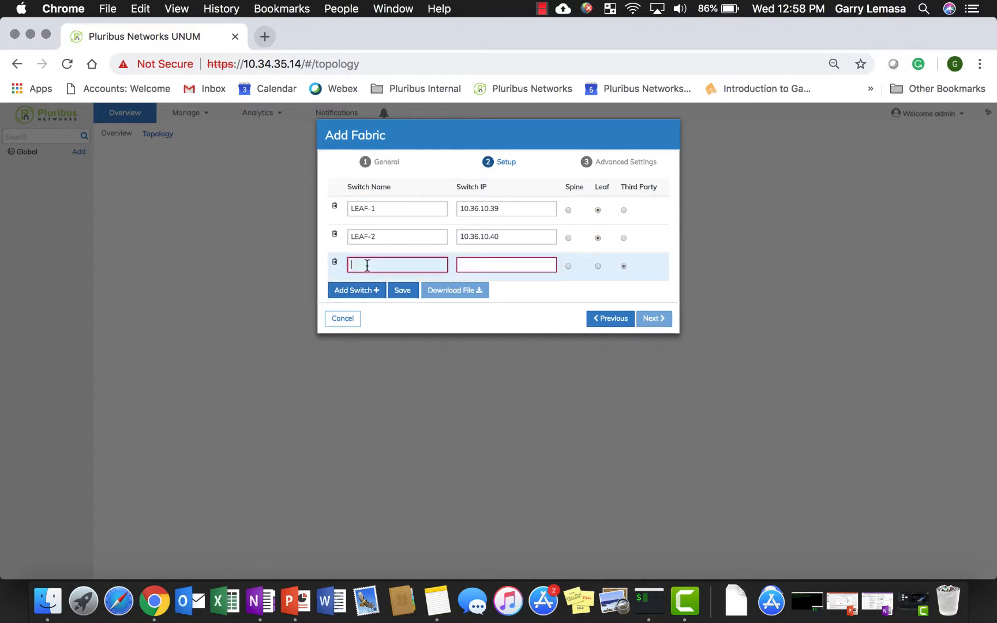
left_click(367, 265)
type("SPINE-1")
left_click(493, 264)
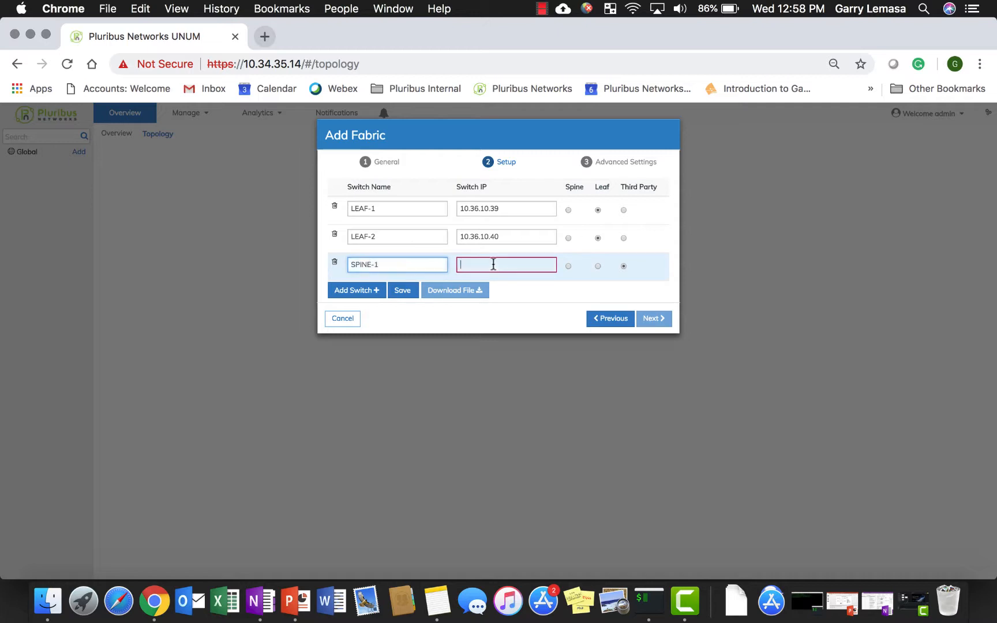
type("10.36.10.")
type("2")
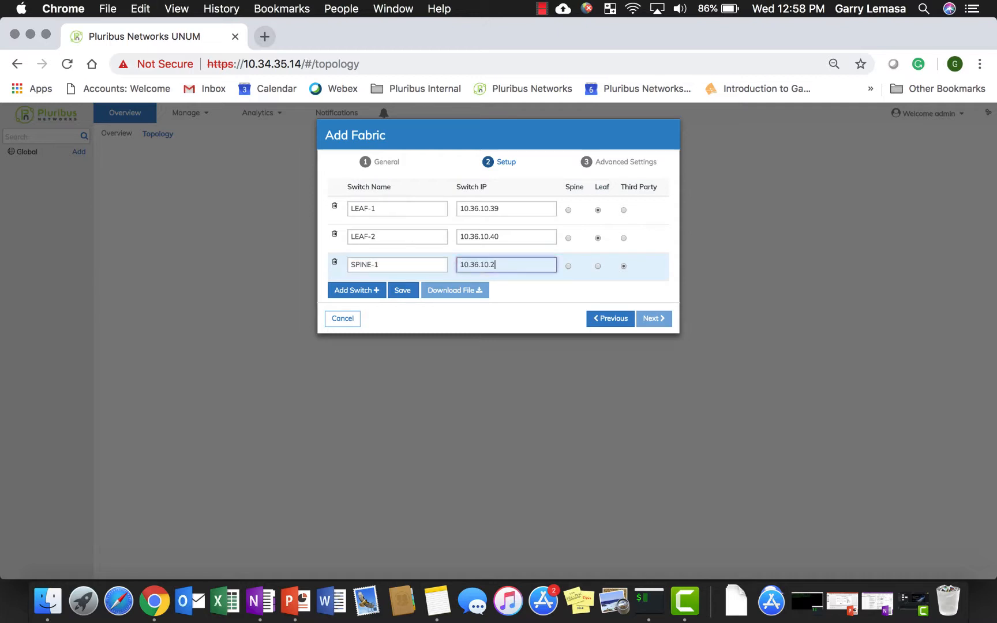
type("9")
left_click(569, 267)
Add a second spine switch named SPINE-2 with IP 10.36.10.42
left_click(356, 291)
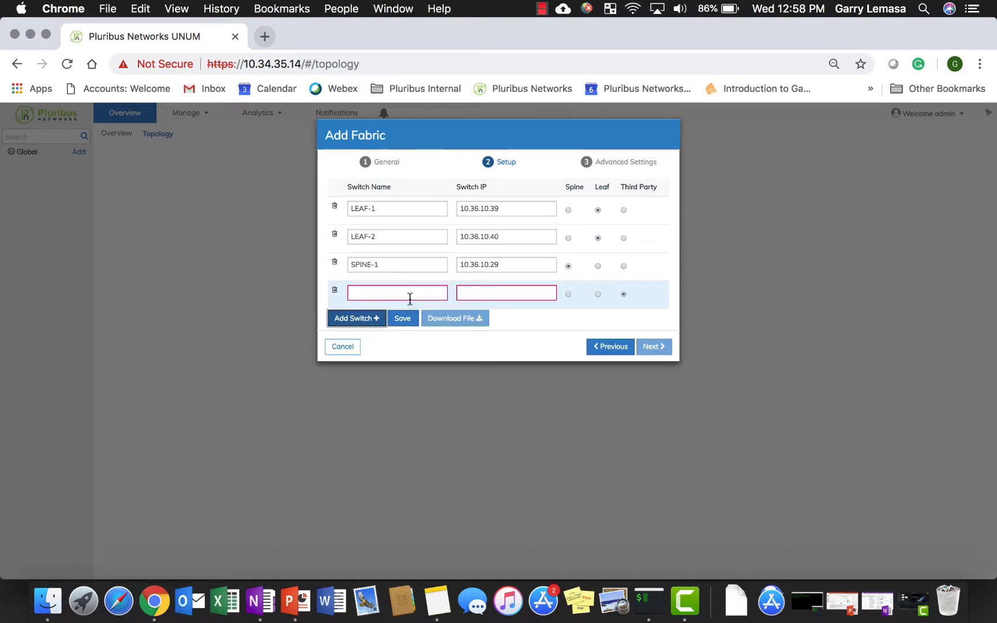
left_click(411, 293)
type("SPIN")
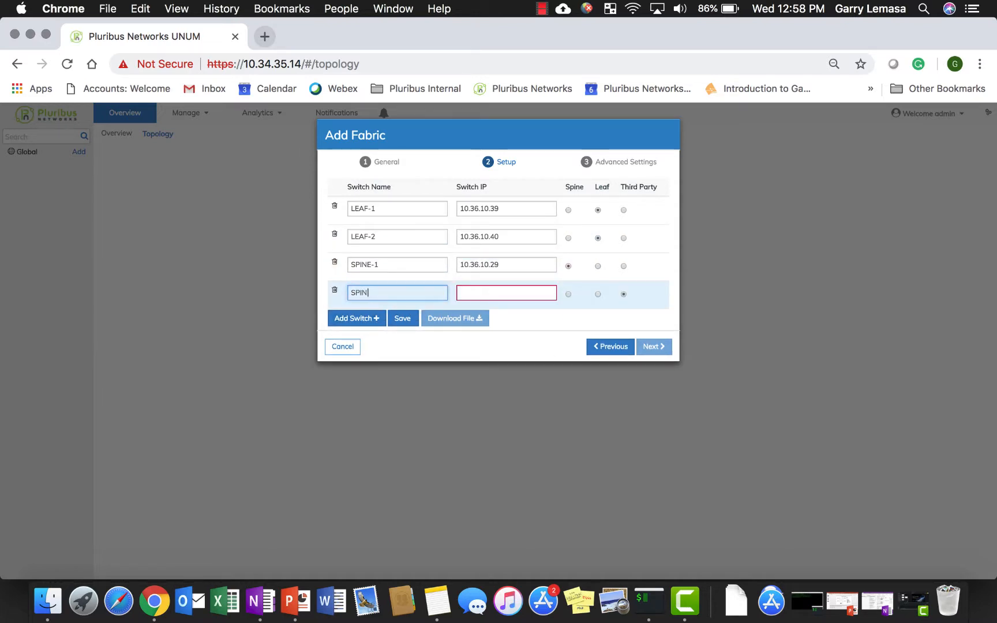
type("E-2")
key("Tab")
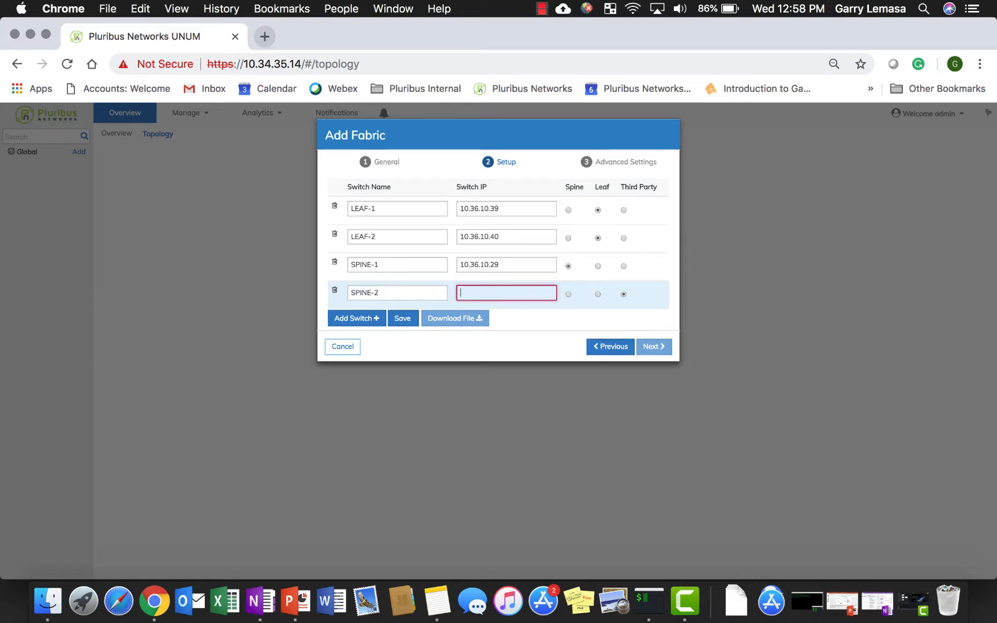
type("10.36.10.42")
left_click(568, 294)
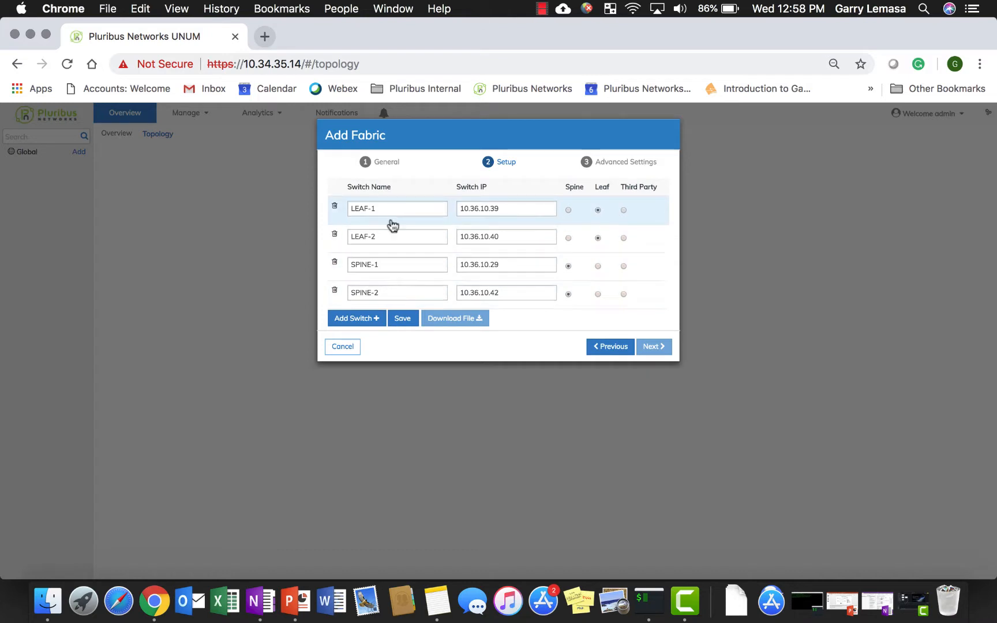
Save the fabric's switch list and download it as a hosts file
left_click(403, 320)
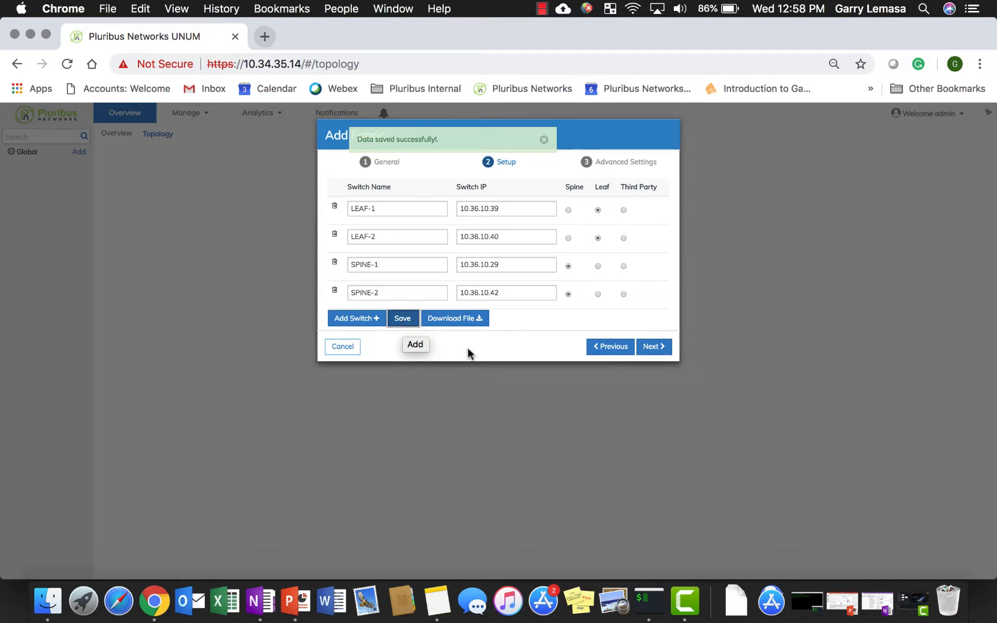
left_click(456, 321)
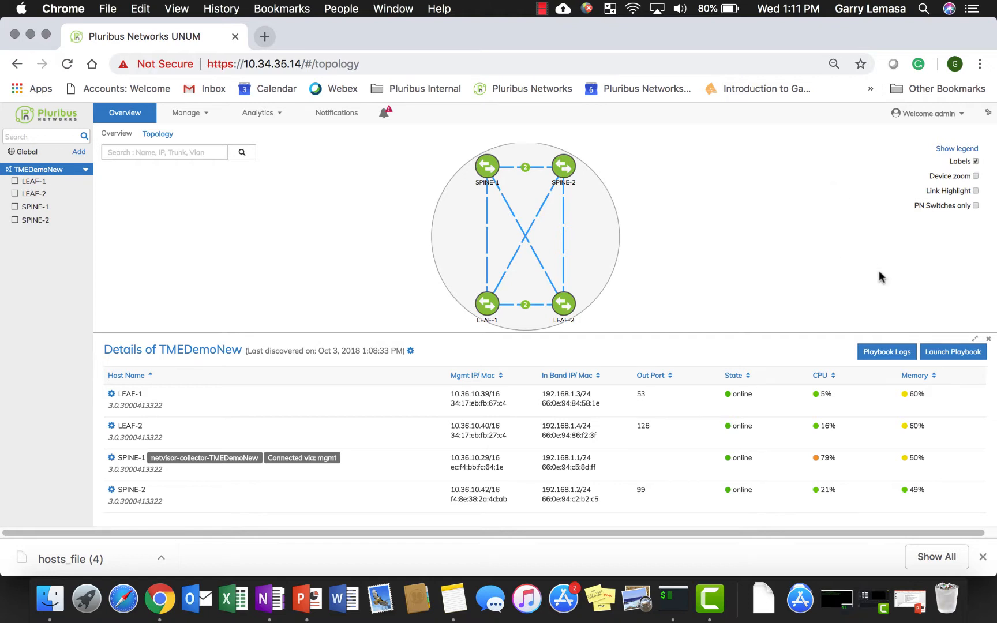
Review the TMEDemoNew fabric's playbook logs through to the last entry and close them
left_click(894, 355)
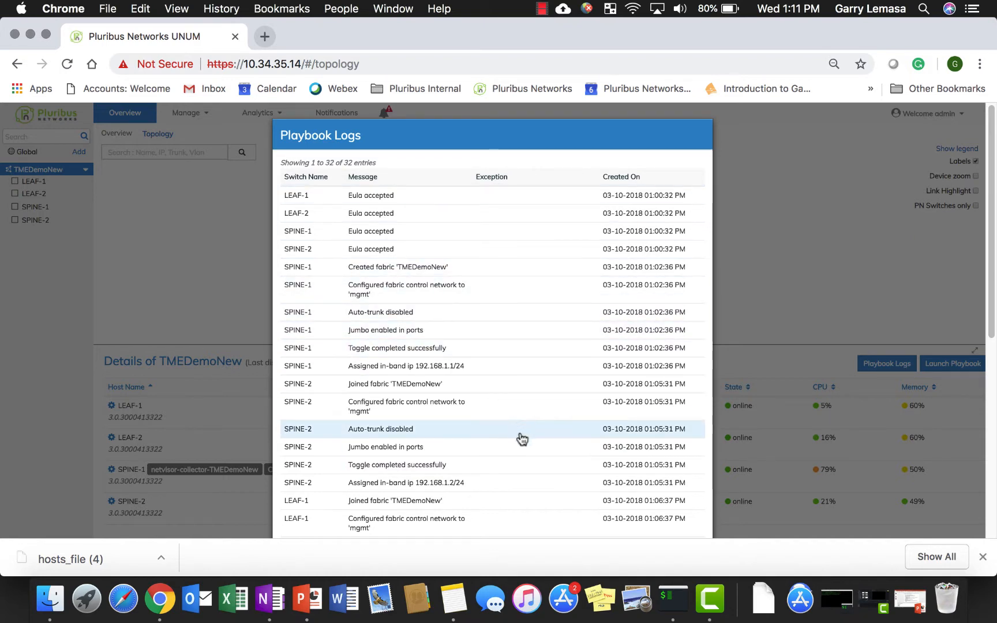
scroll(531, 479, "down", 3)
scroll(531, 482, "down", 10)
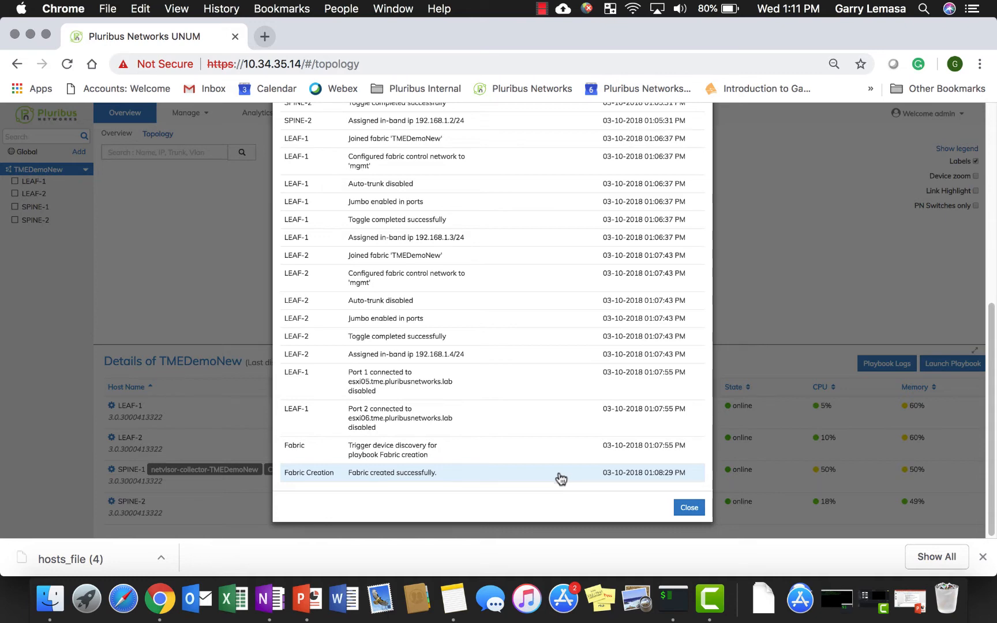
left_click(686, 511)
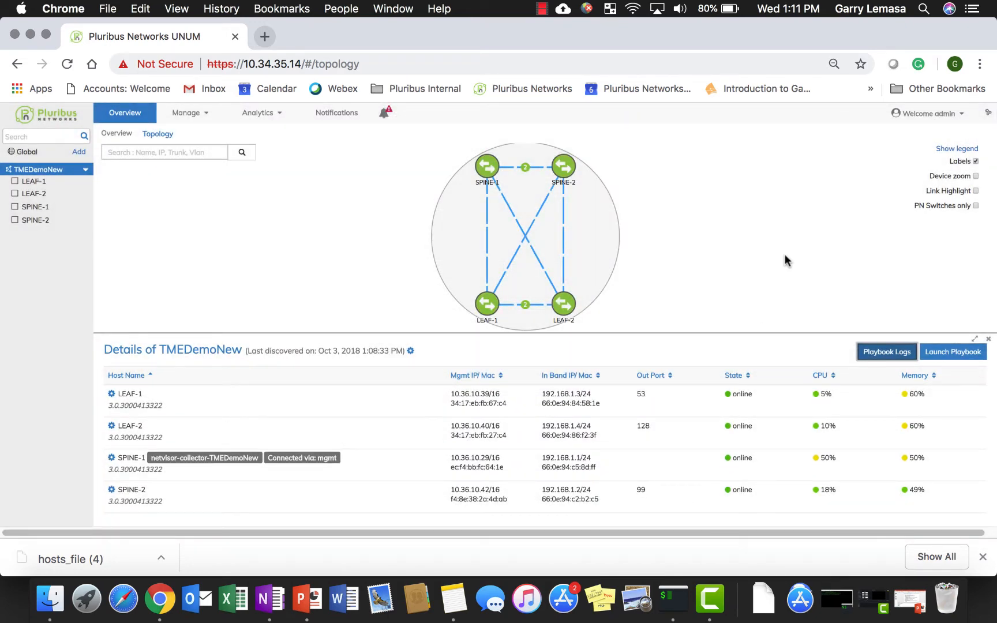